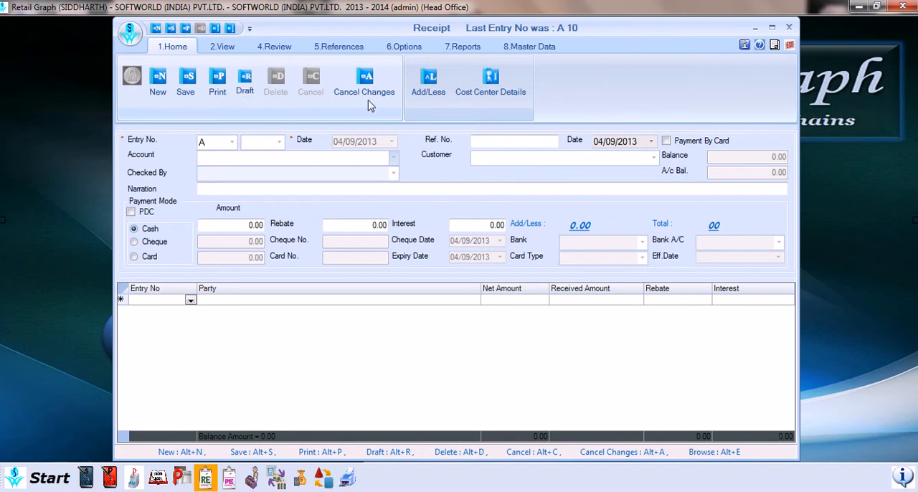
Set the receipt's account and customer to AGRAWAL MEDICOSE and choose Administrator as the employee who checked it.
left_click(394, 158)
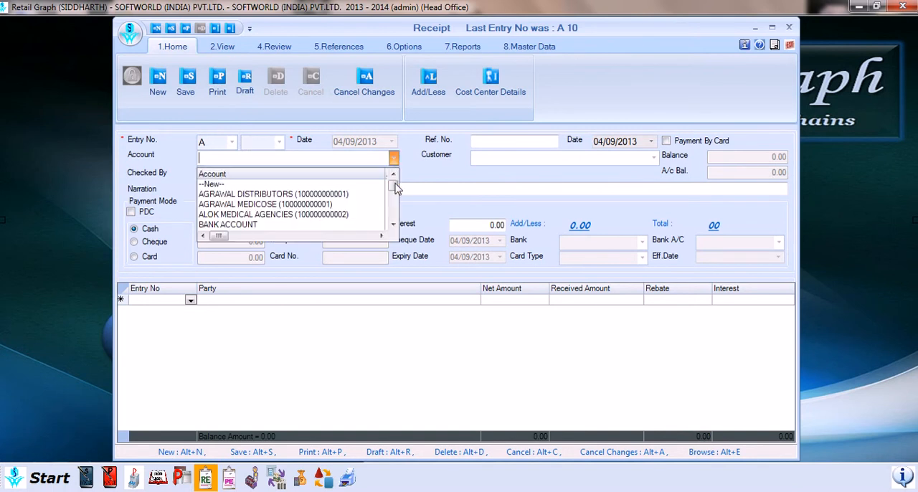
mouse_move(395, 183)
left_mouse_down()
mouse_move(395, 213)
mouse_move(395, 185)
left_mouse_up()
left_click(655, 161)
left_click(512, 192)
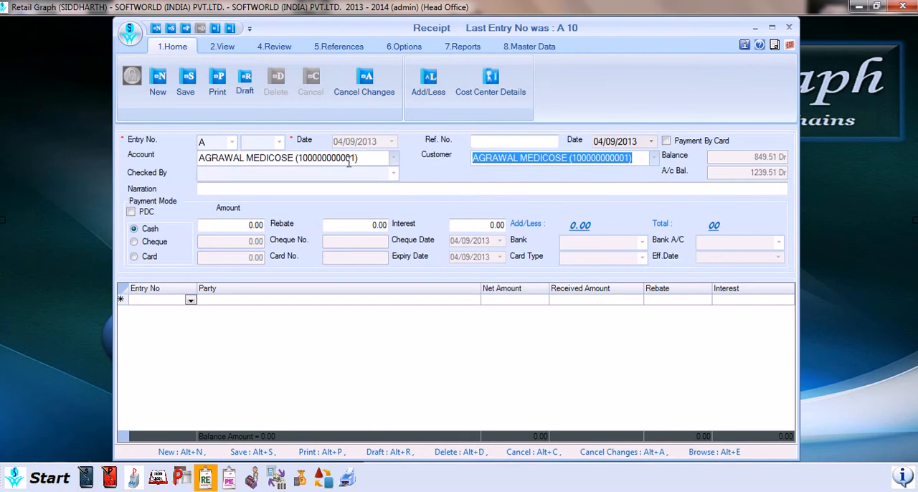
left_click(393, 175)
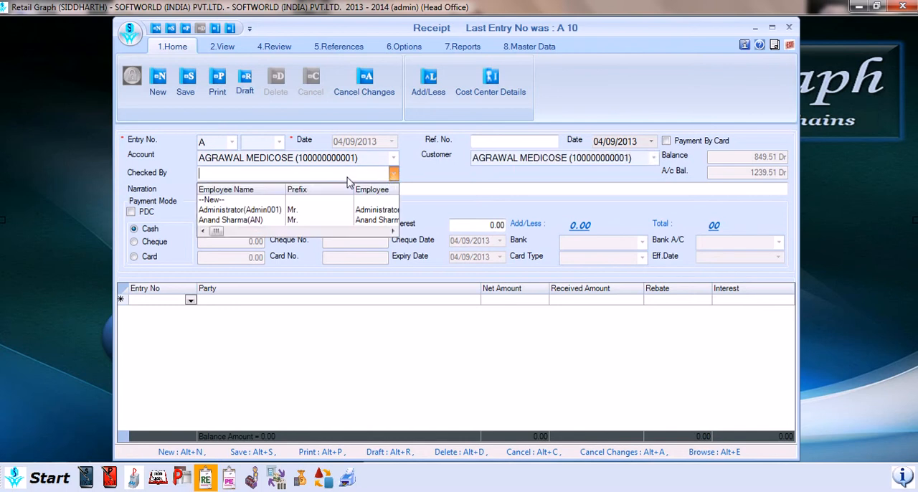
left_click(241, 209)
Enter "feedback and y note" as a trial narration and clear the field again.
left_click(379, 189)
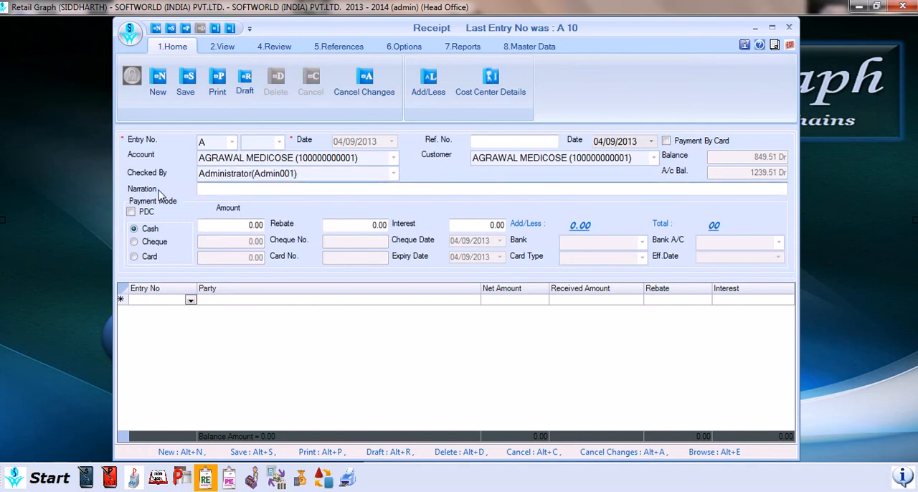
type("feedback and y note")
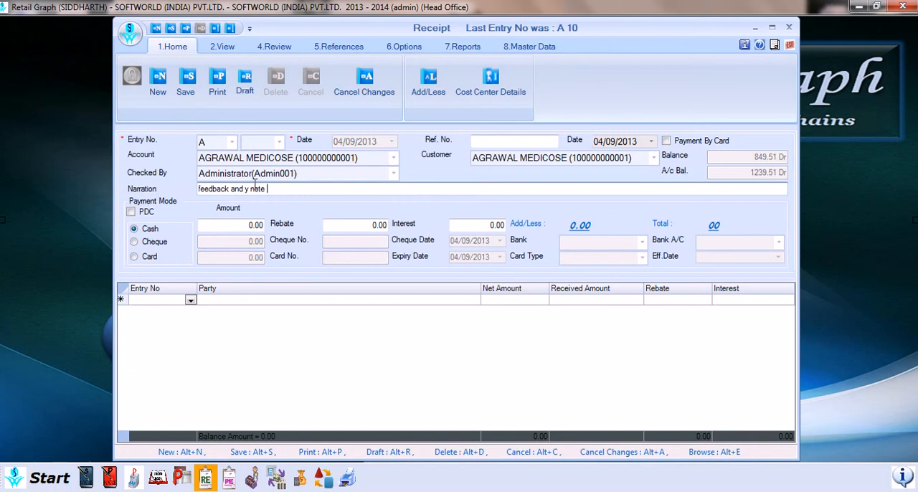
key("ctrl+a")
key("BackSpace")
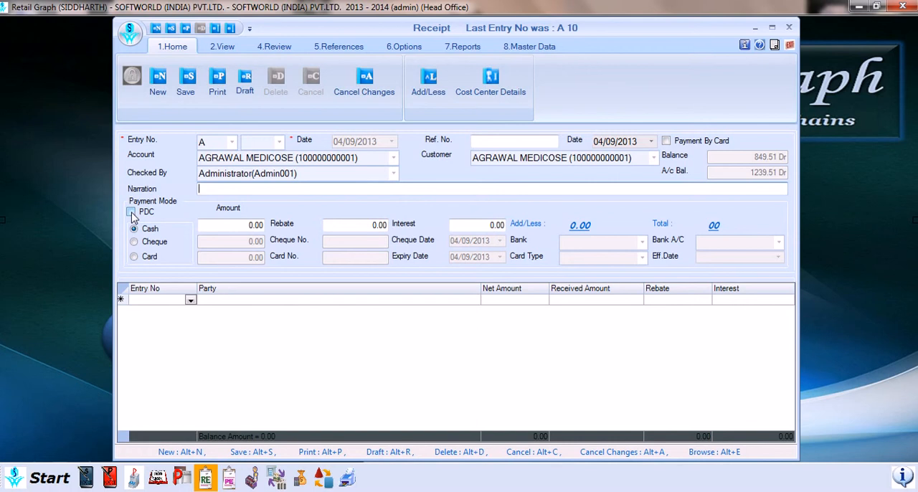
Toggle the PDC option and try out the Cash, Cheque and Card payment modes.
left_click(132, 213)
left_click(132, 213)
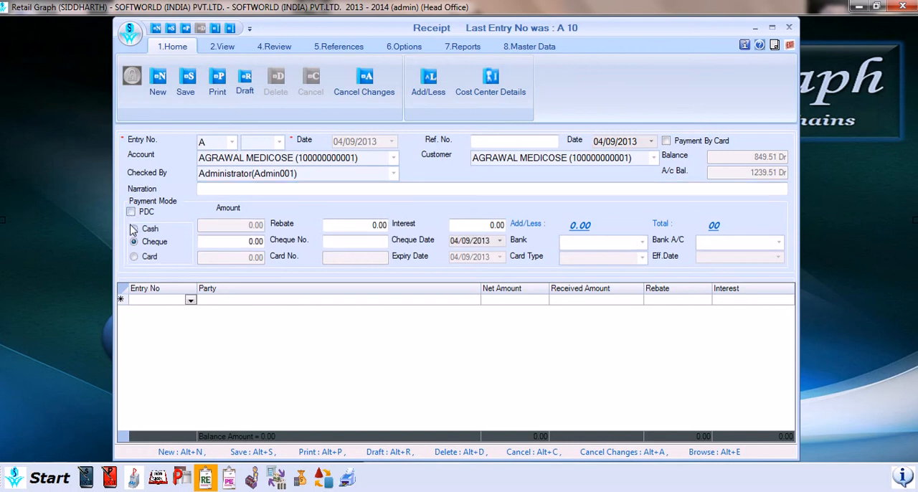
left_click(134, 232)
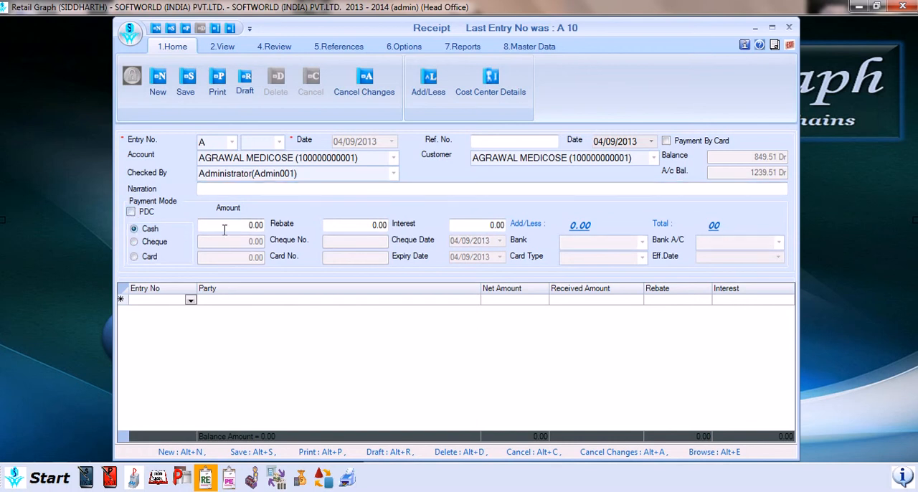
left_click(231, 227)
left_click(145, 244)
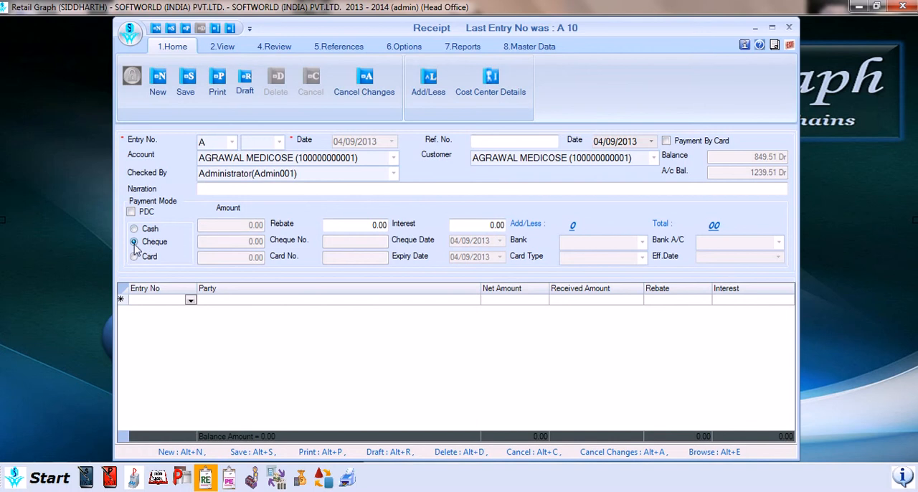
left_click(135, 258)
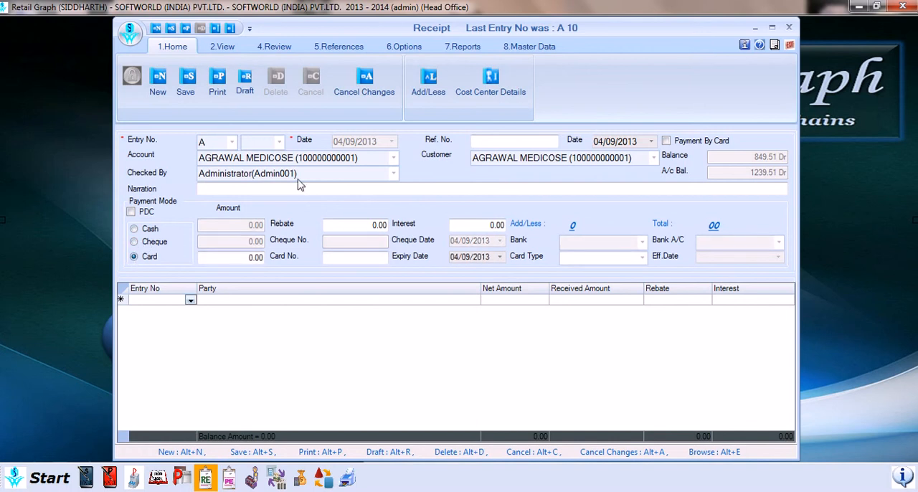
Add the outstanding entry A7 dated 04/09/2013 as the first line of the receipt.
left_click(191, 304)
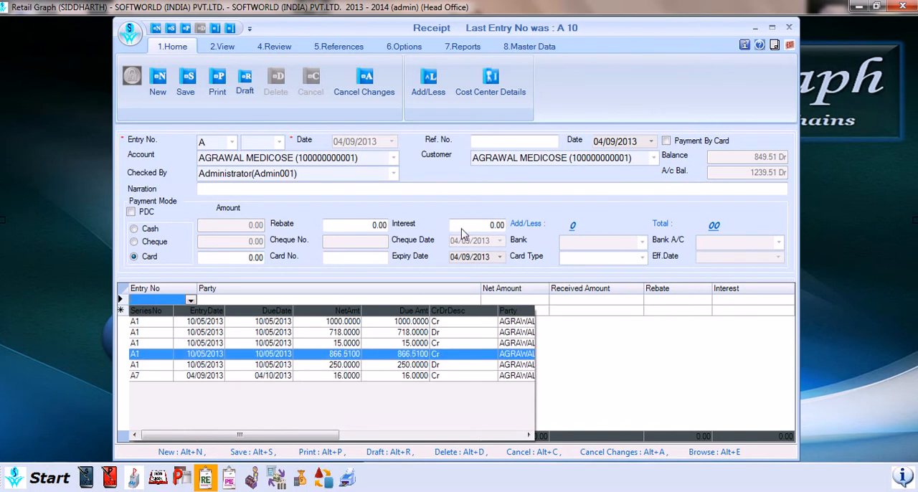
left_click(157, 376)
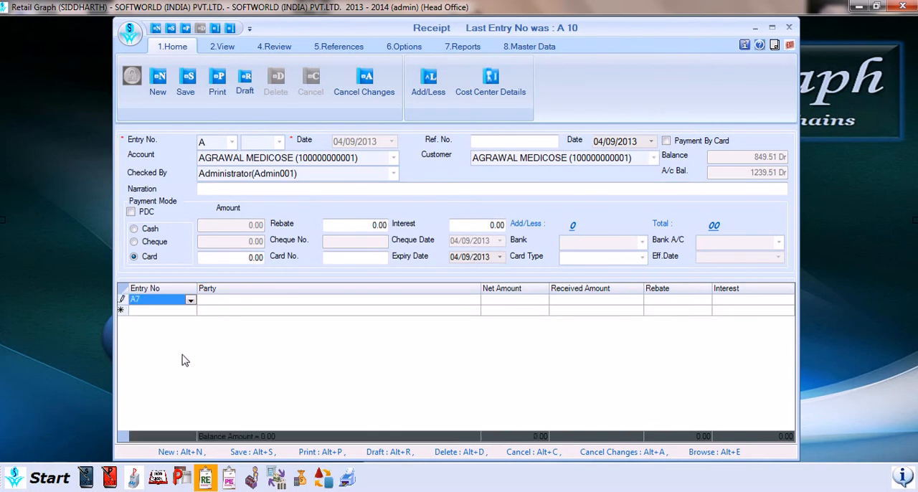
key("Return")
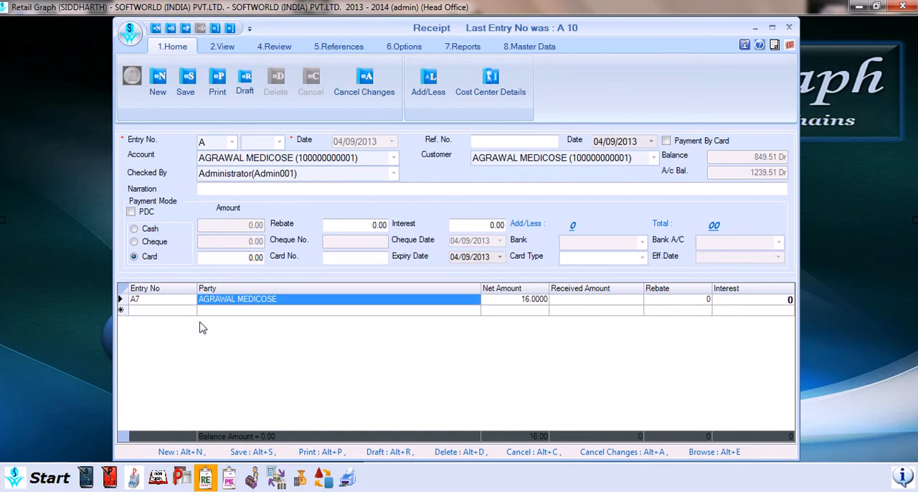
Set the payment mode to Cash with an amount of 16, leaving rebate and interest at zero.
left_click(135, 228)
left_click(242, 226)
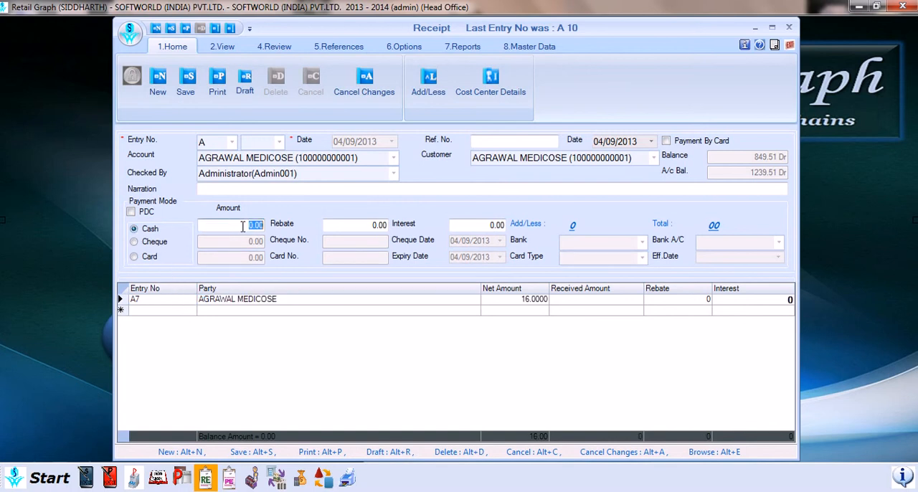
type("16")
key("Tab")
key("Tab")
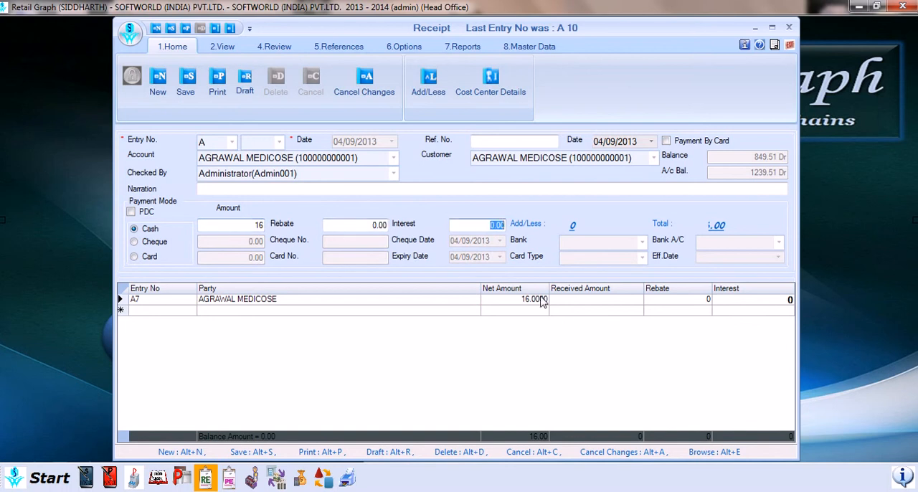
Enter a received amount of 16 for entry A7, keeping its rebate and interest at 0.
left_click(584, 304)
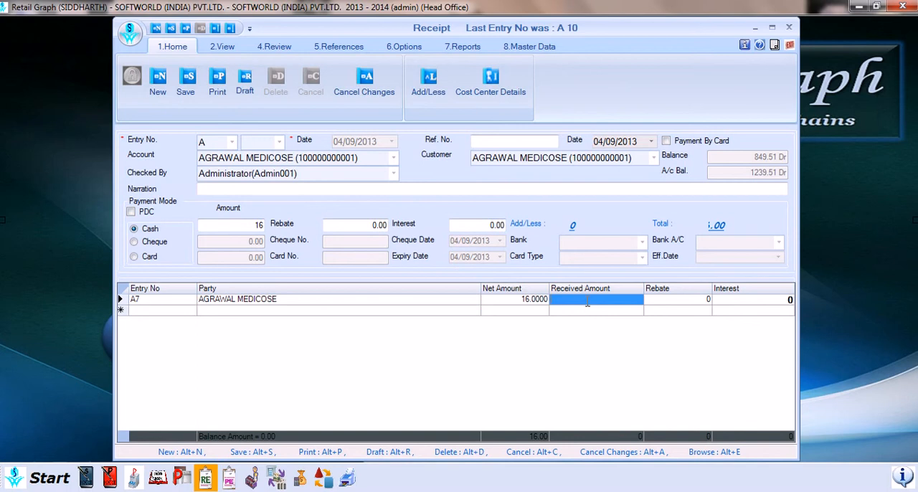
type("16")
left_click(664, 307)
left_click(740, 306)
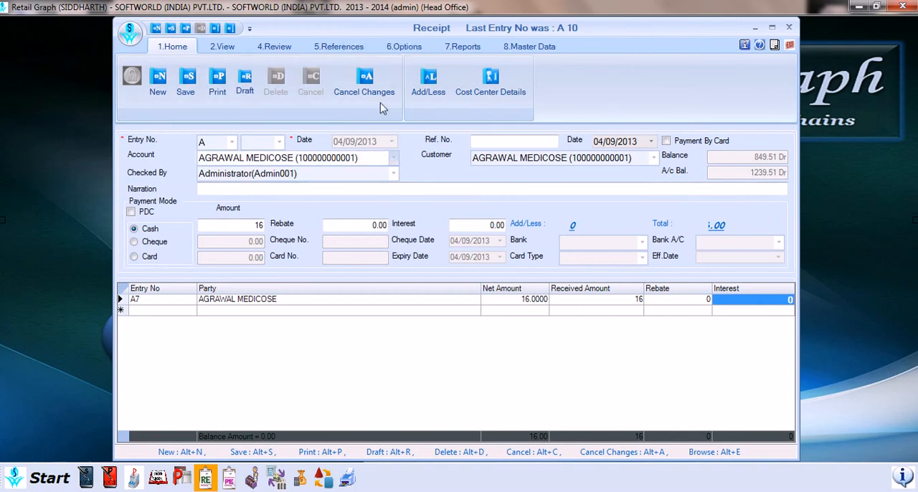
Examine the receipt's available view, review, references, options, reports and master data commands.
left_click(223, 46)
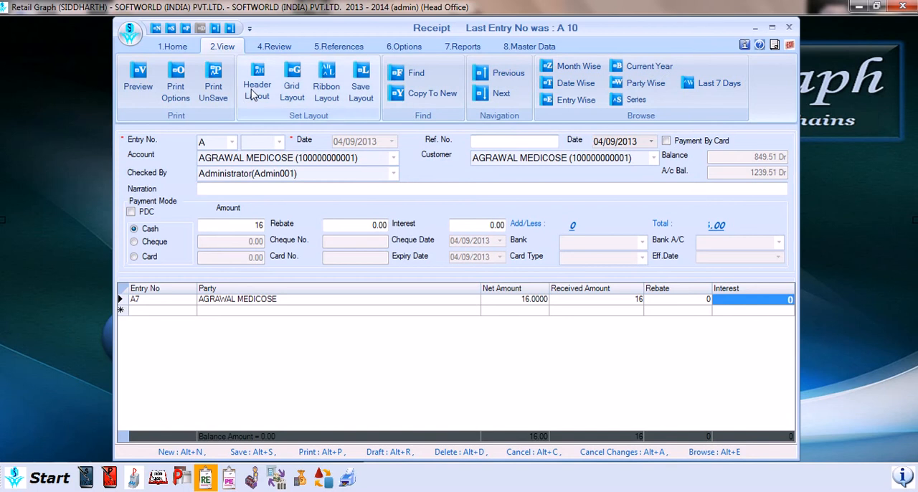
left_click(284, 47)
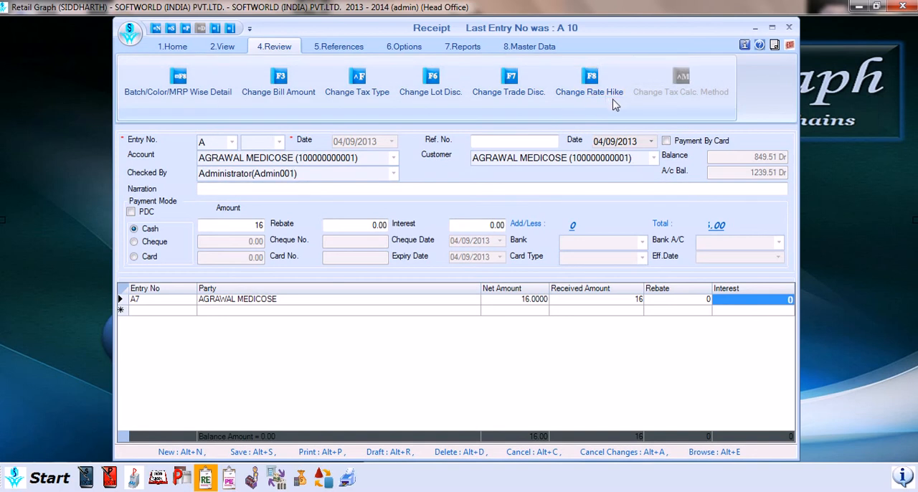
left_click(338, 51)
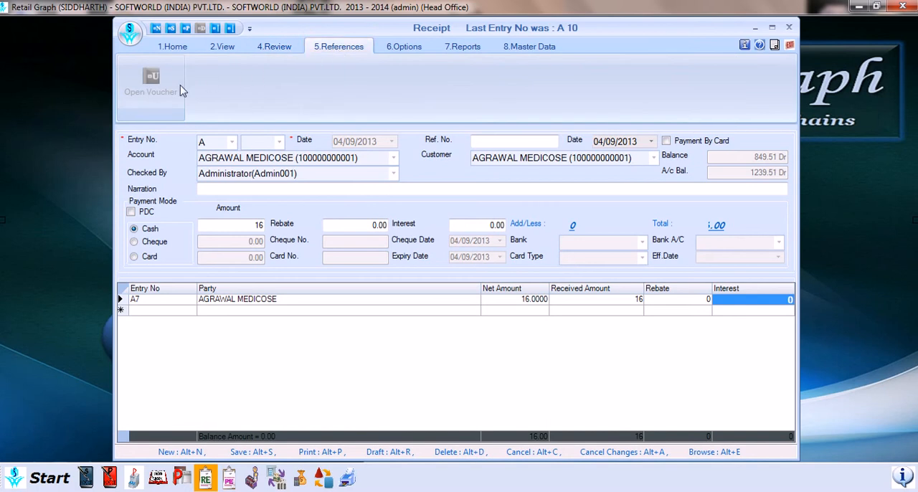
left_click(421, 49)
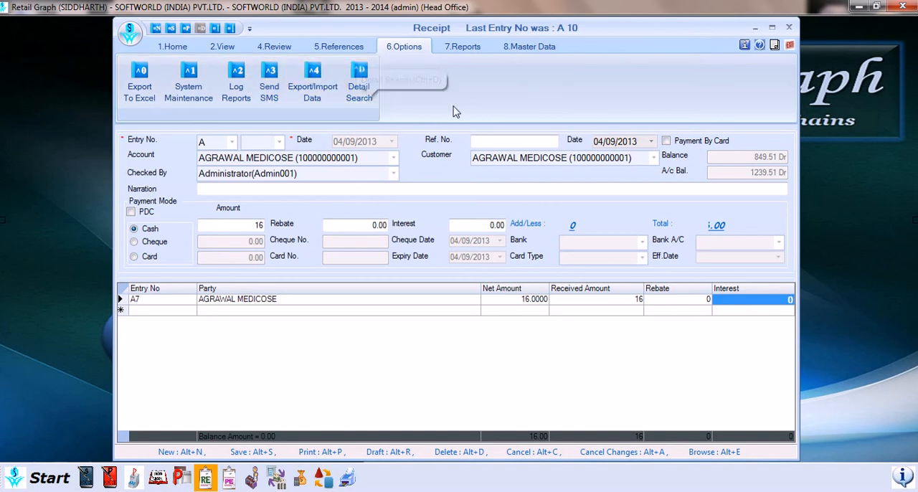
left_click(462, 49)
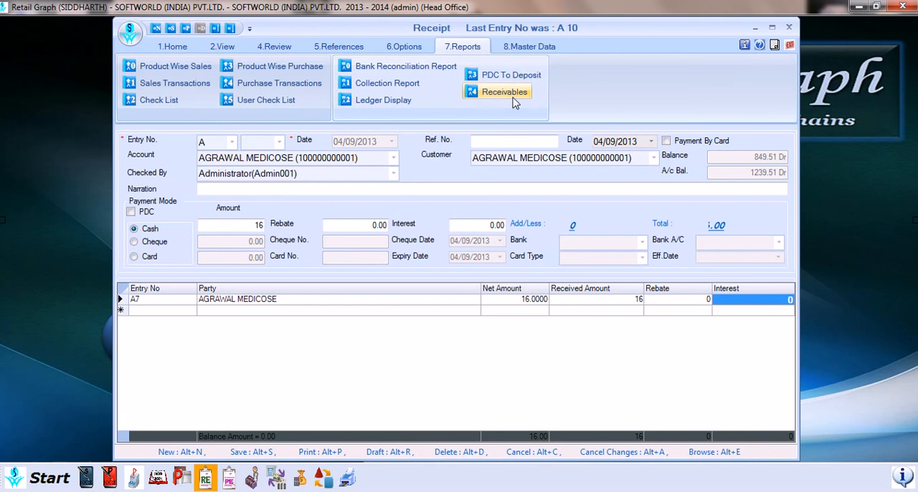
left_click(536, 49)
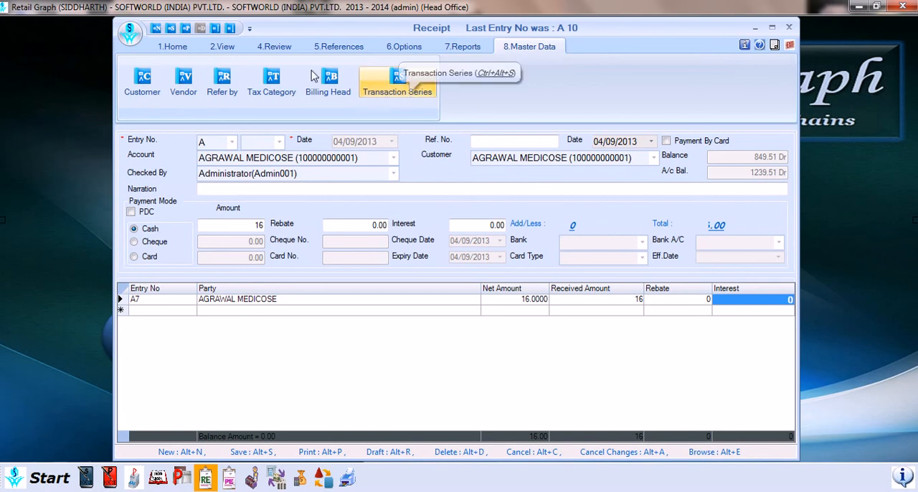
left_click(174, 47)
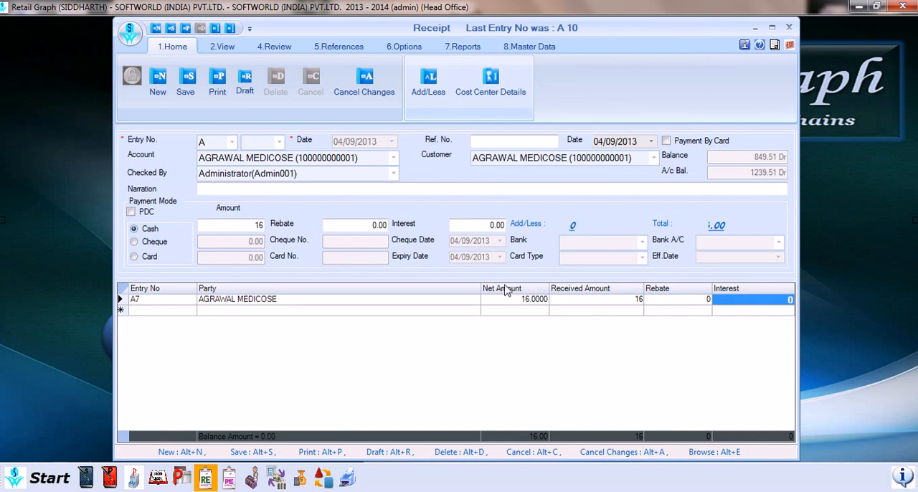
Reorder the entry grid's columns to Entry No, Net Amount, Rebate, Party, Interest, Received Amount.
left_click_drag(511, 288, 398, 290)
left_click_drag(661, 299, 545, 301)
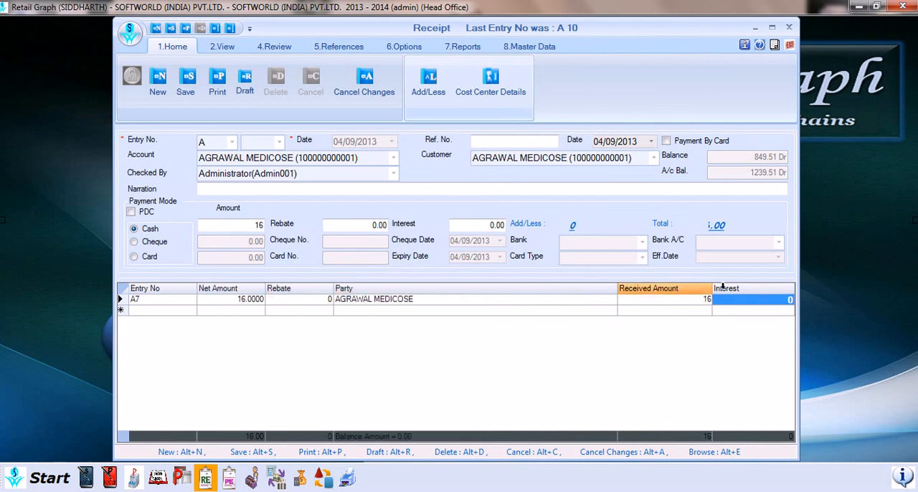
left_click_drag(723, 289, 606, 293)
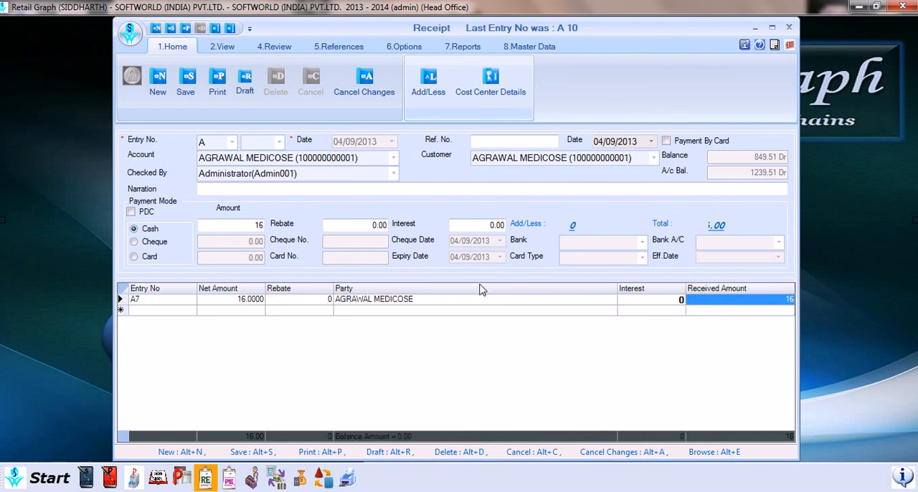